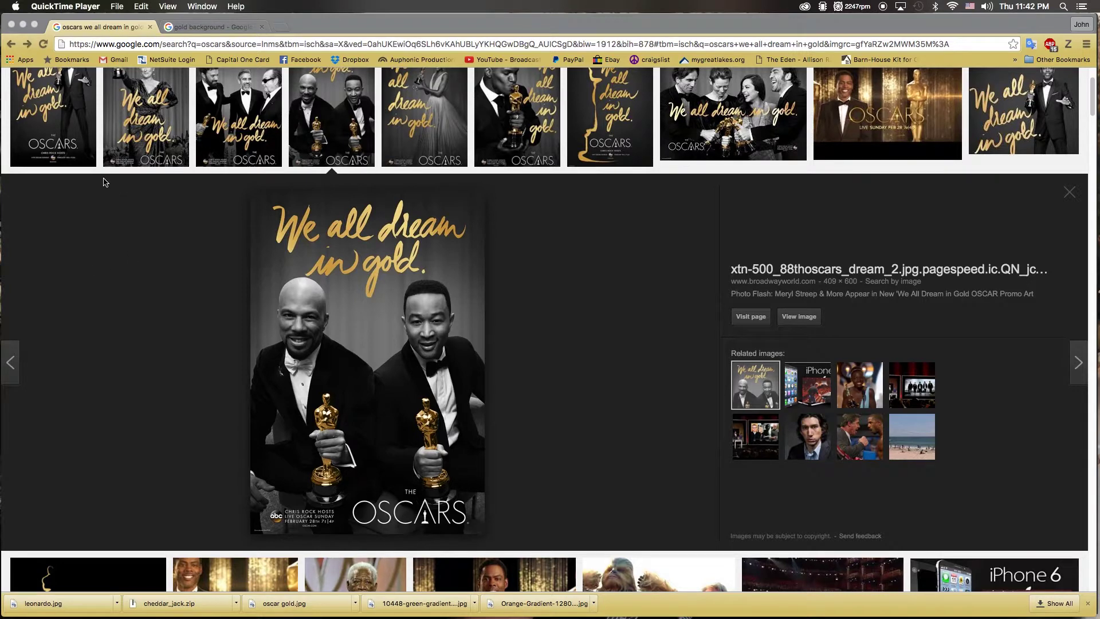
Compare the gold-script Oscar reference posters in Chrome with the leonardo.jpg portrait in Photoshop
left_click(55, 125)
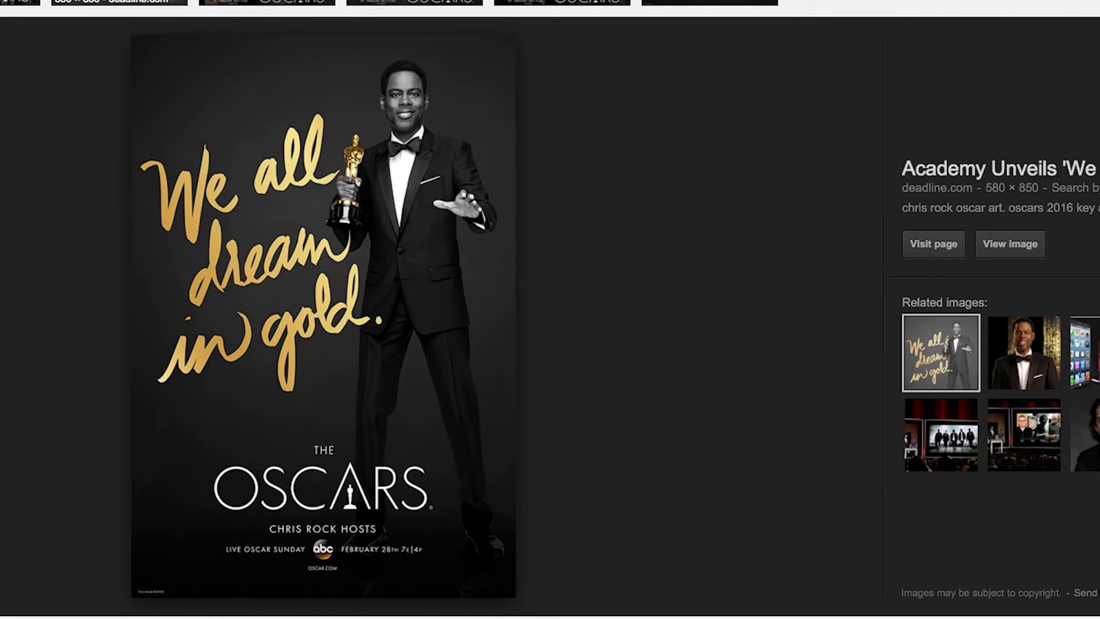
key("Right")
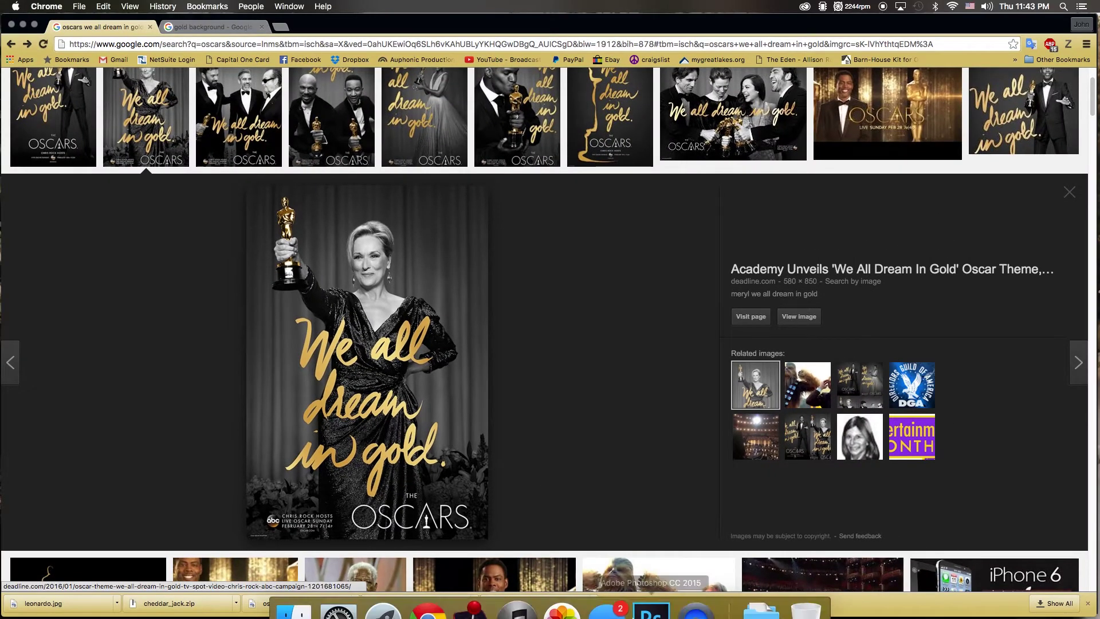
left_click(653, 609)
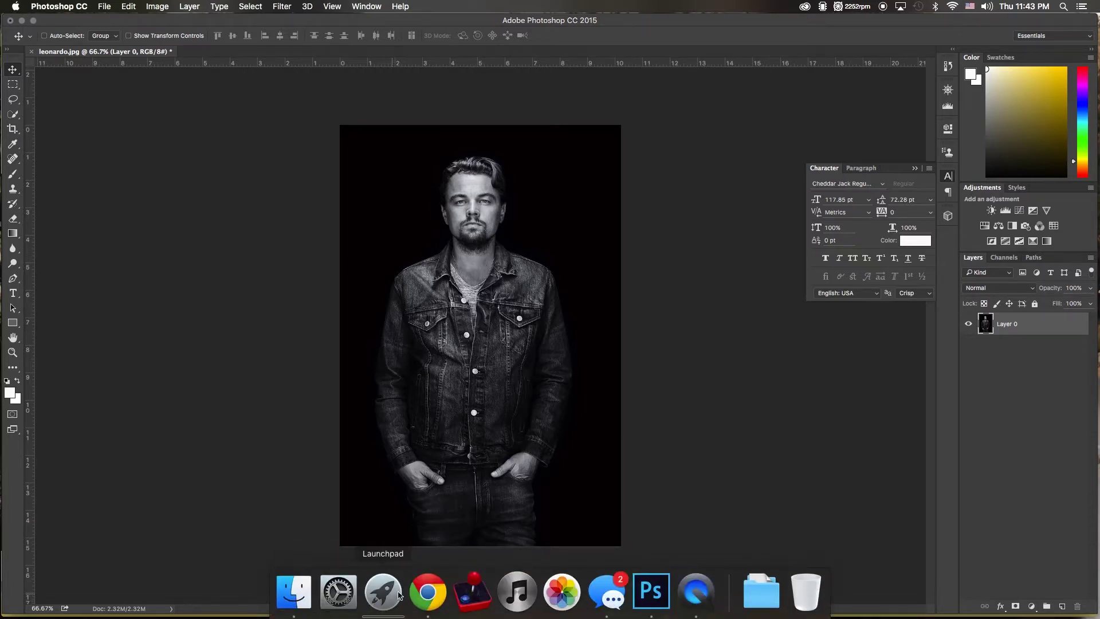
left_click(427, 596)
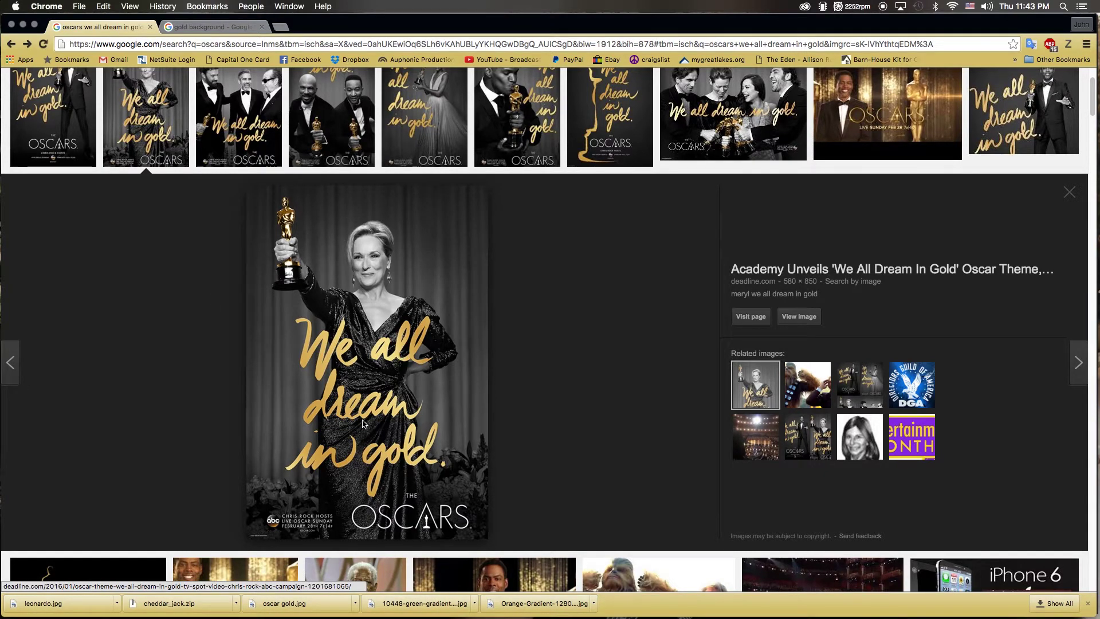
mouse_move(517, 598)
left_click(636, 594)
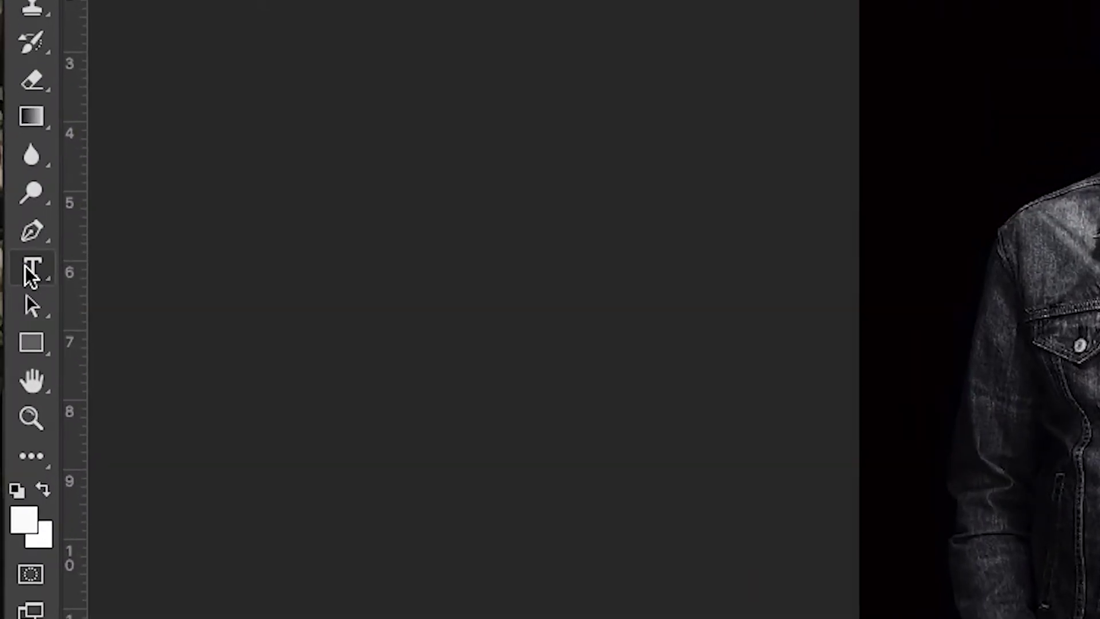
Type 'We all dream in gold.' as white script and drag it down over the lower jacket
left_click(32, 270)
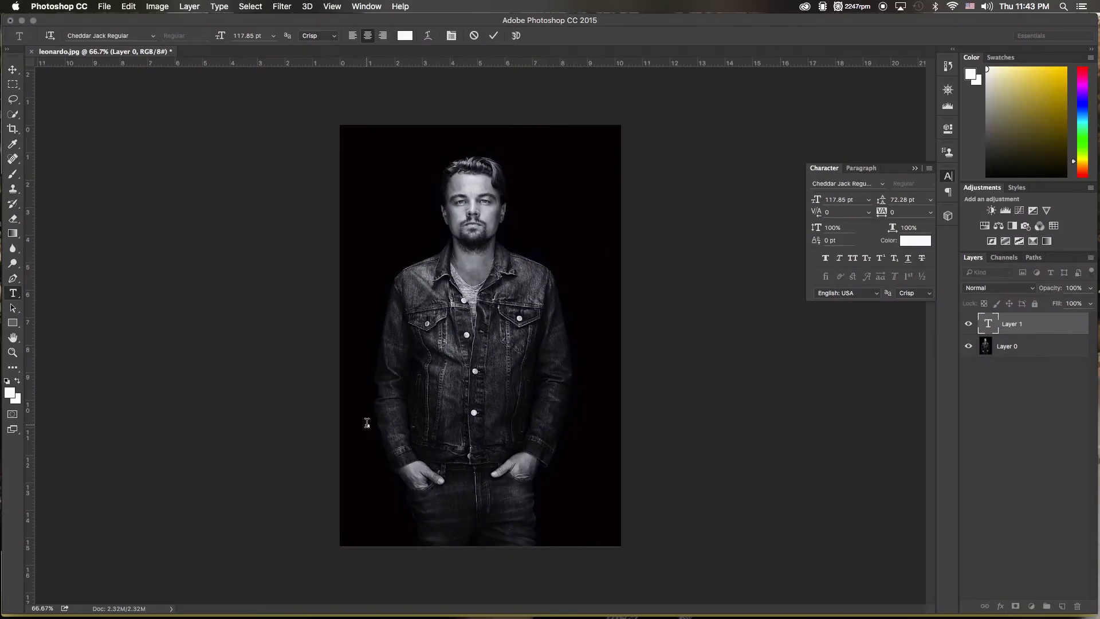
type("We all dre")
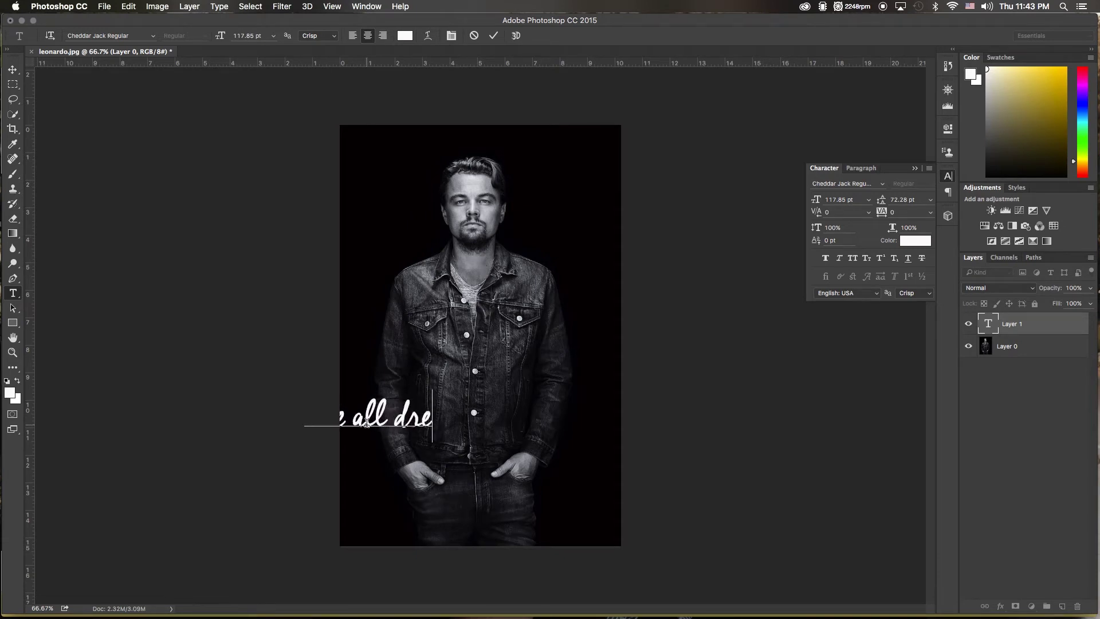
type("am in gold.")
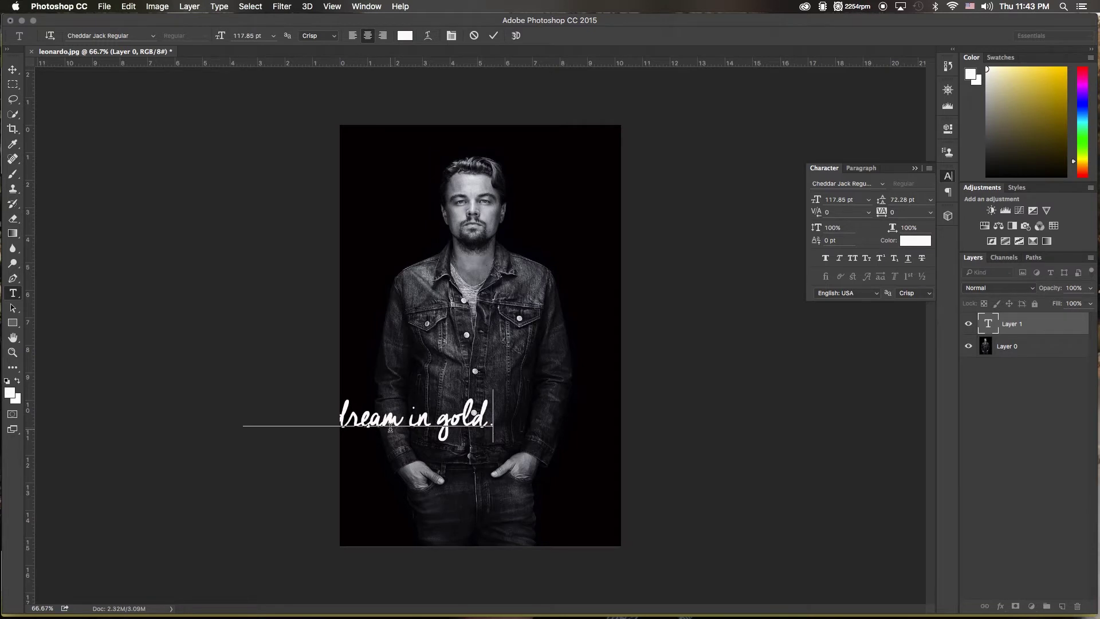
left_click(12, 73)
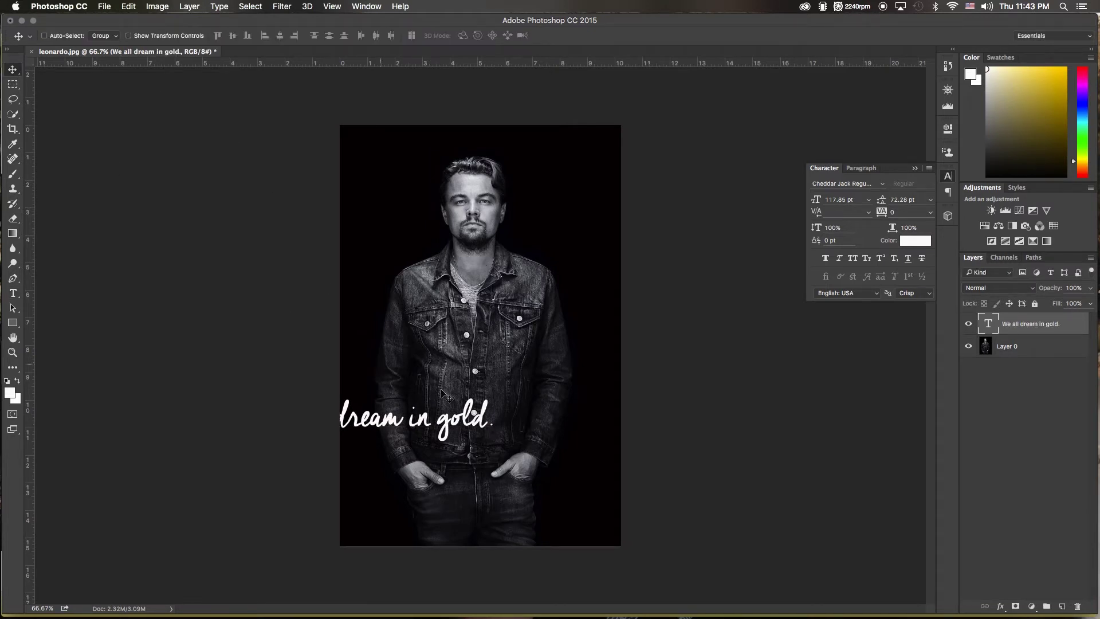
left_click_drag(396, 418, 495, 446)
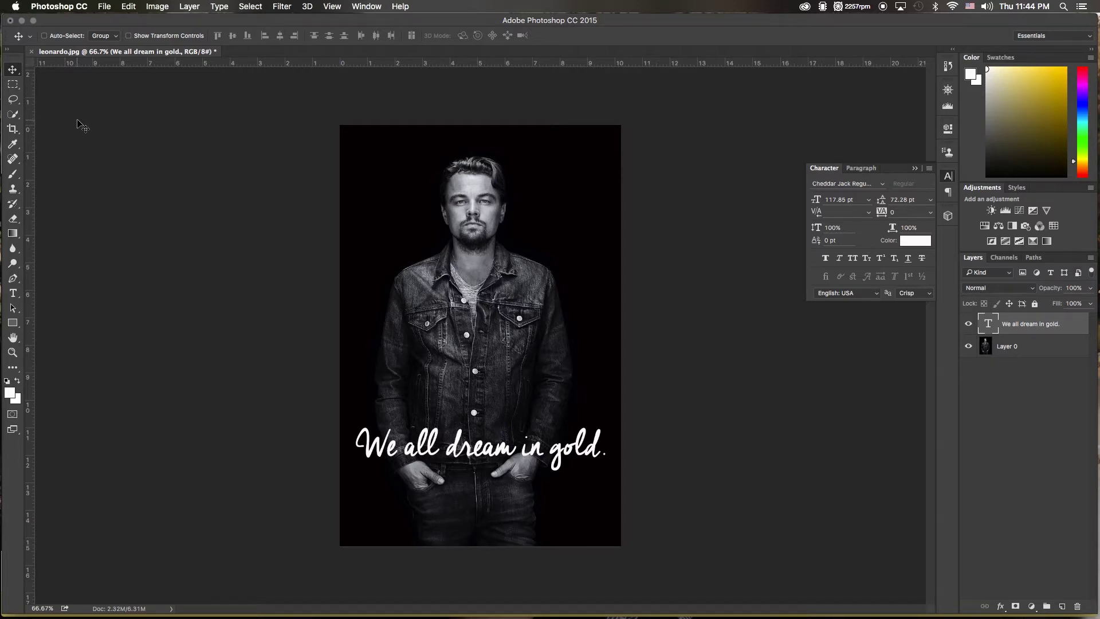
left_click(13, 293)
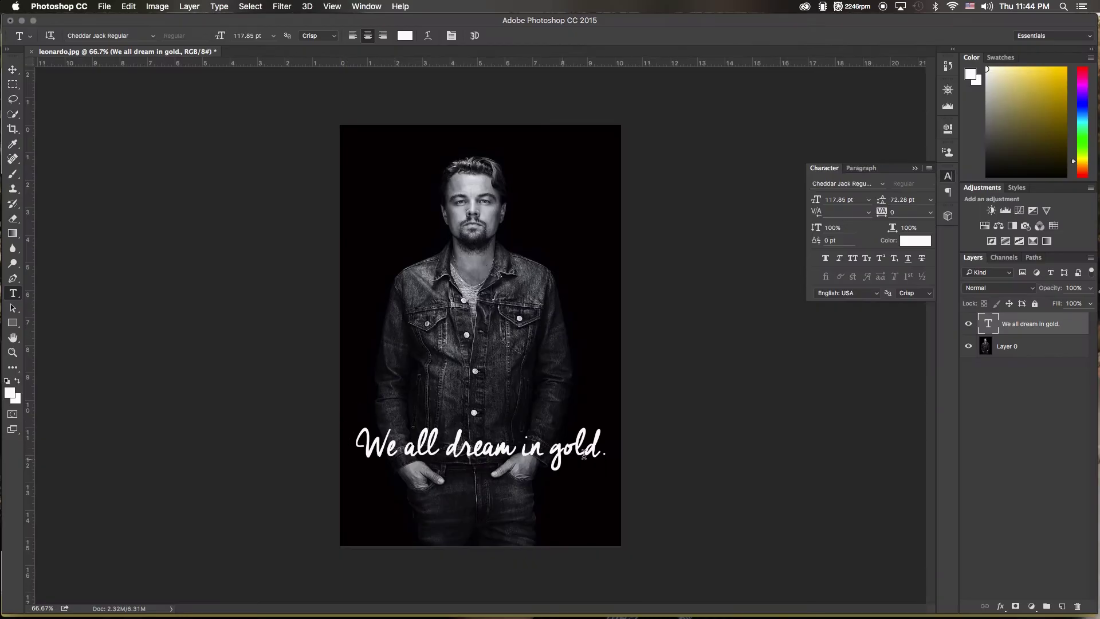
Split the caption into 'We all dream' / 'in gold.' at 176.85 pt with 114.28 pt leading
left_click(515, 445)
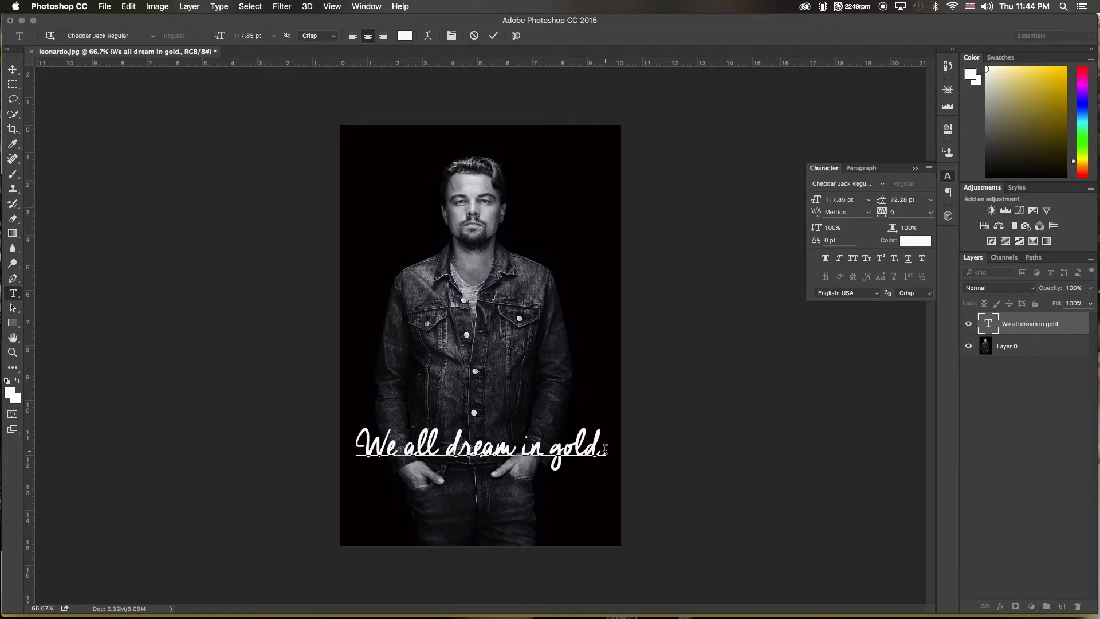
key("Return")
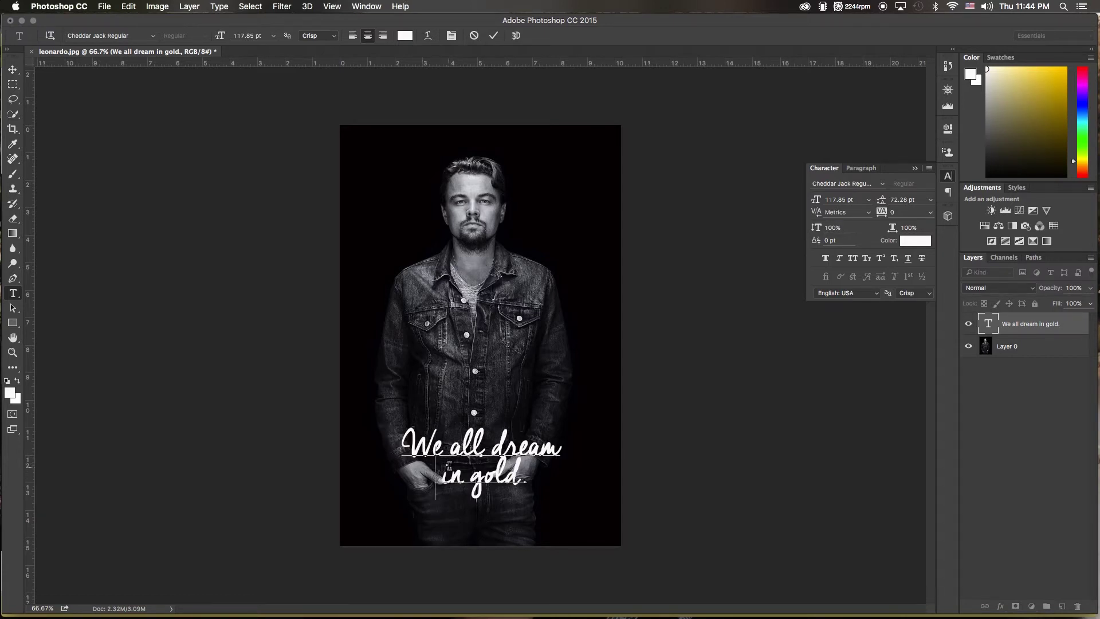
left_click_drag(526, 472, 396, 437)
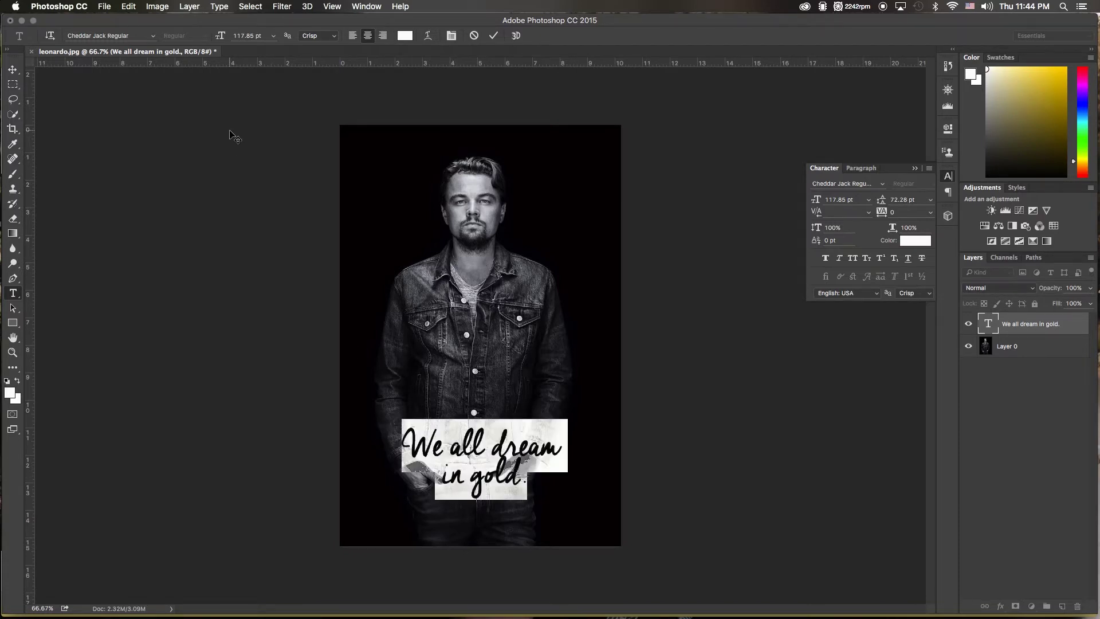
left_click_drag(226, 37, 253, 37)
left_click_drag(881, 200, 906, 198)
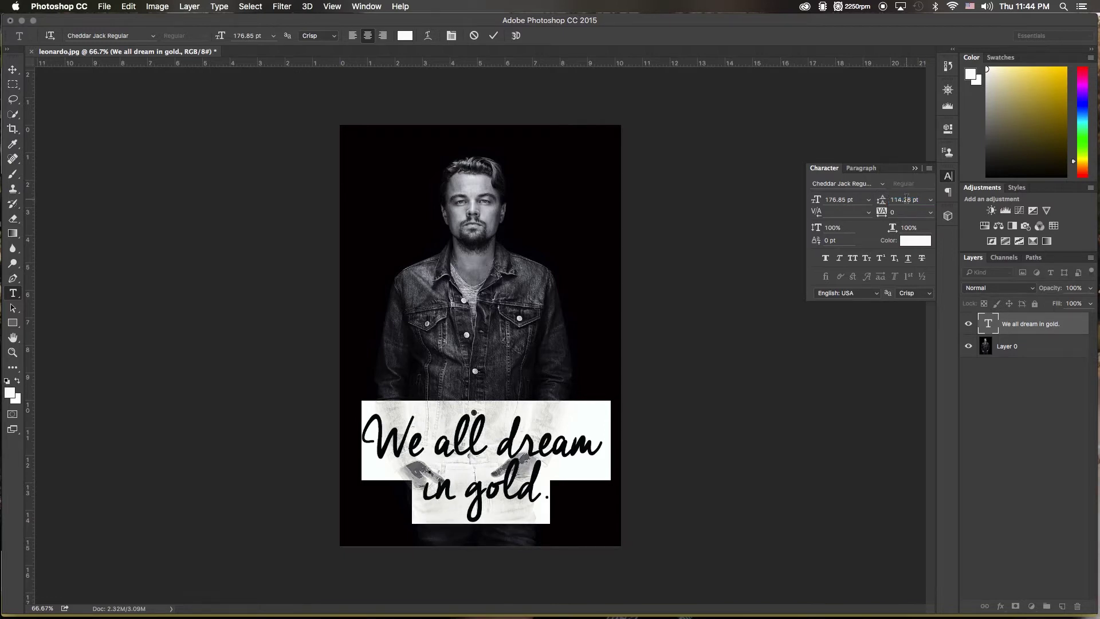
left_click(12, 70)
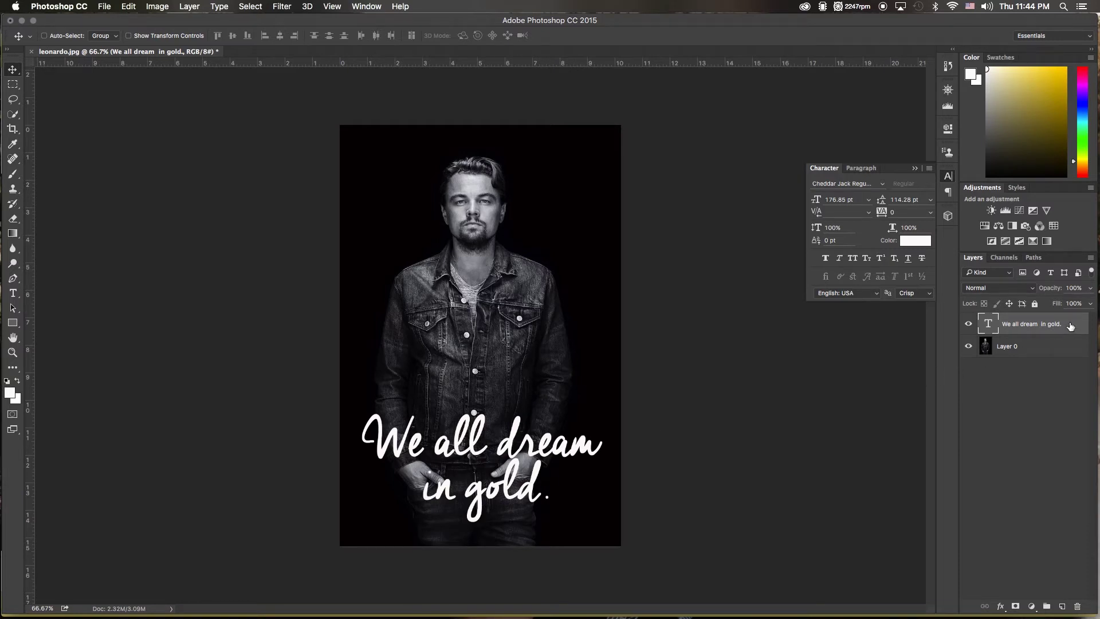
key("super")
Rotate the two-line caption about -5.86° so it rises toward the right
key("super+t")
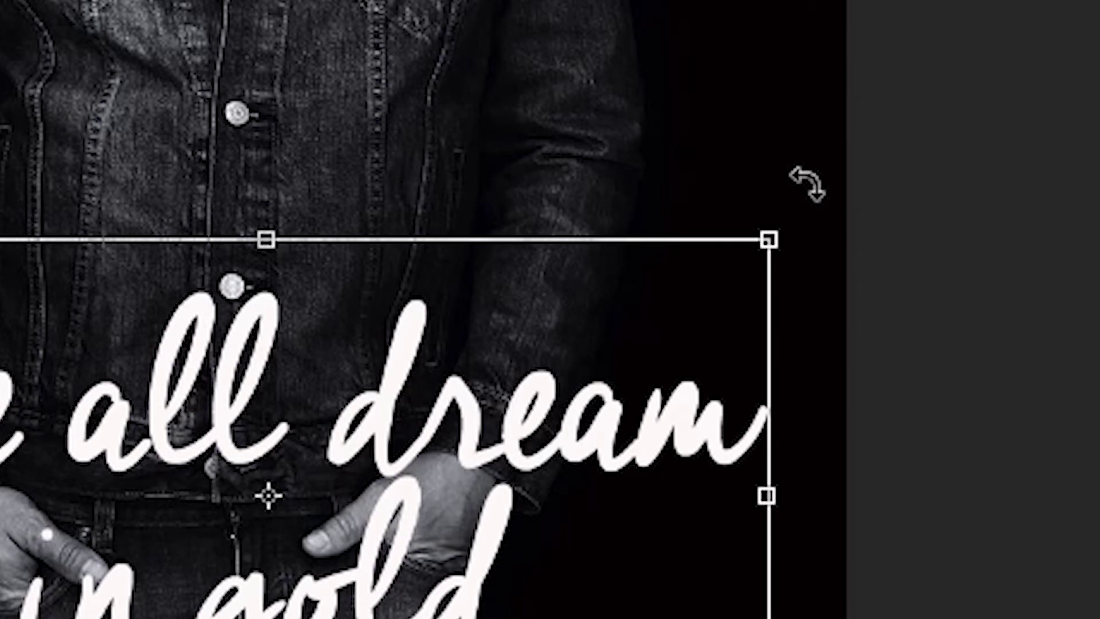
left_click(805, 183)
left_click_drag(805, 184, 754, 145)
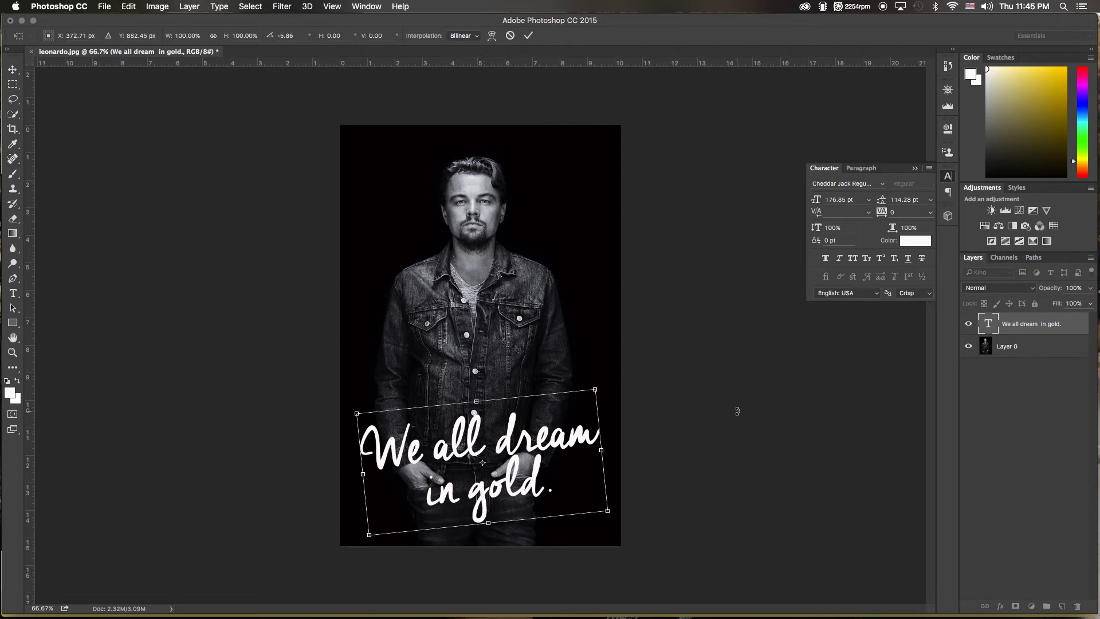
key("Return")
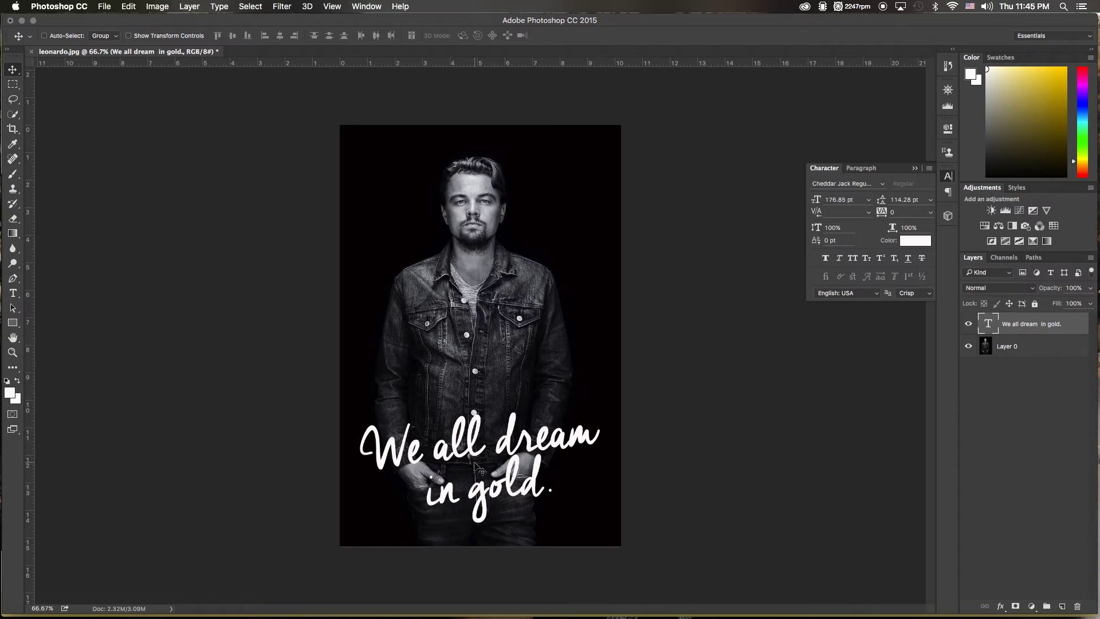
Look through the gold background image results in Chrome, then return to the Photoshop poster
mouse_move(399, 617)
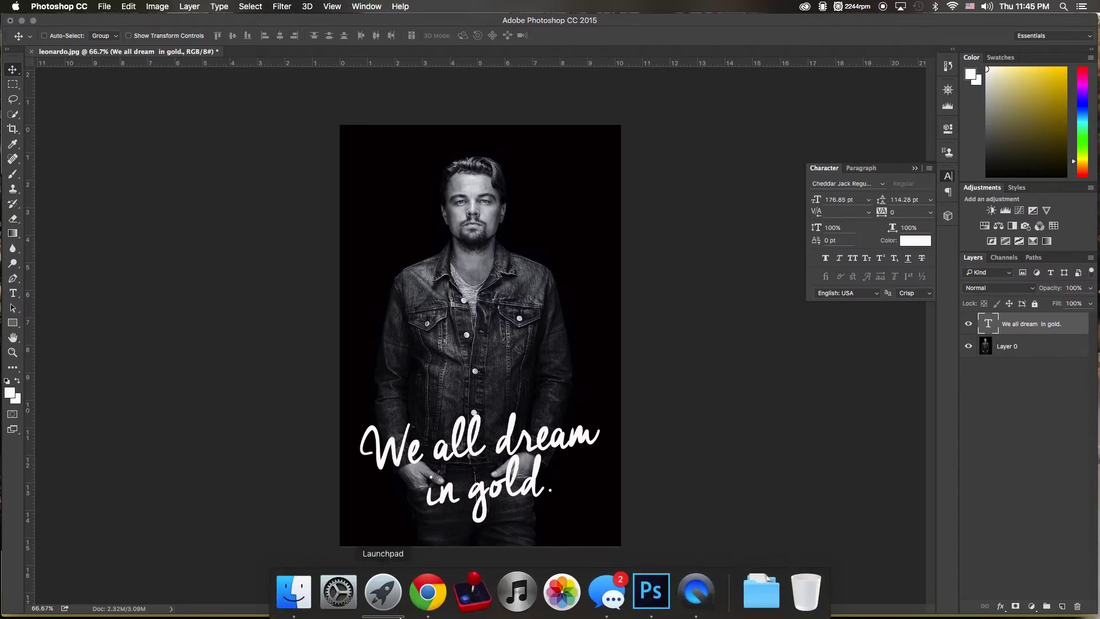
left_click(429, 593)
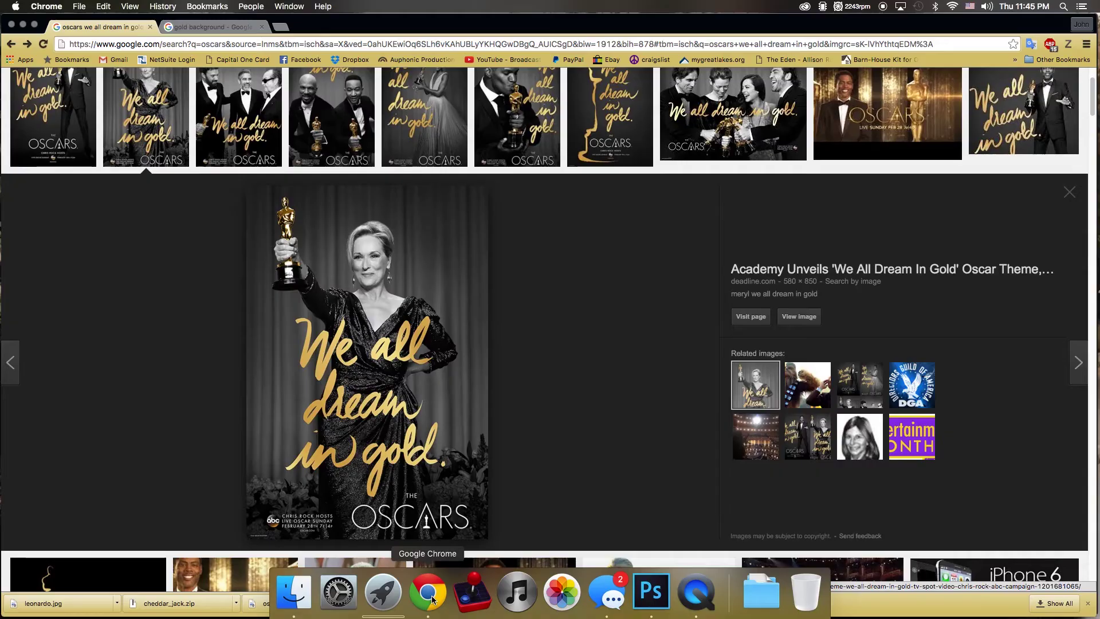
left_click(204, 25)
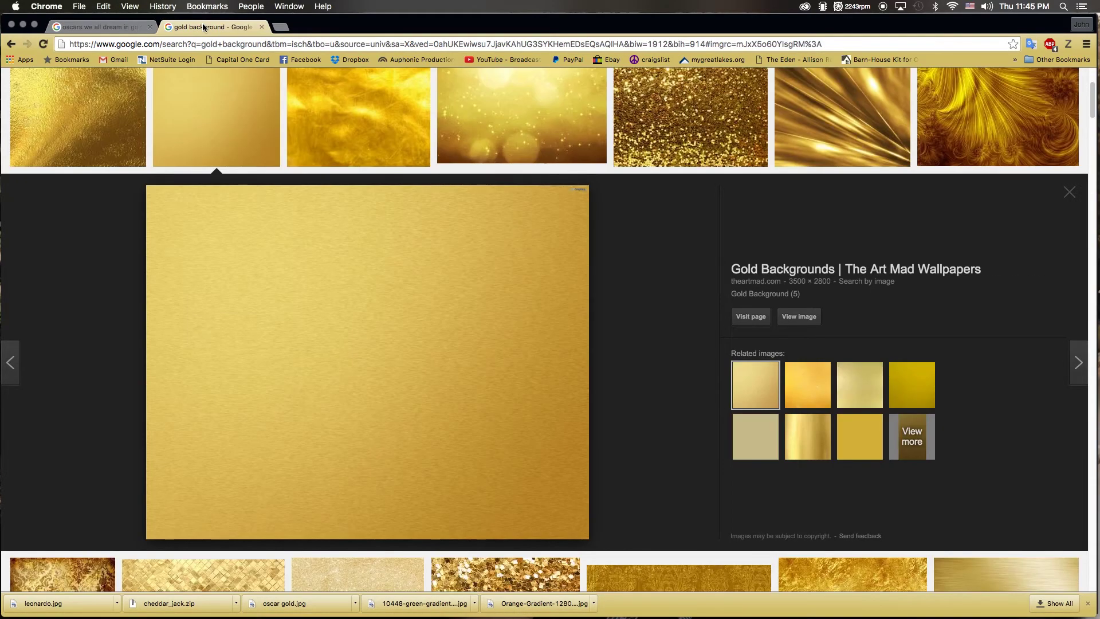
scroll(228, 120, "up", 3)
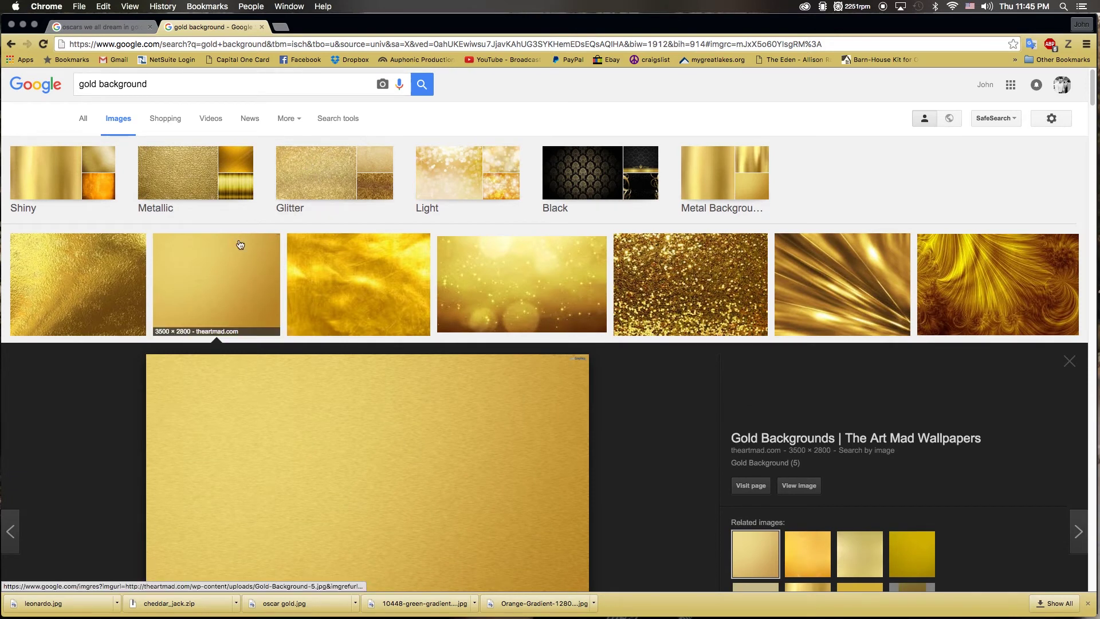
scroll(197, 284, "down", 1)
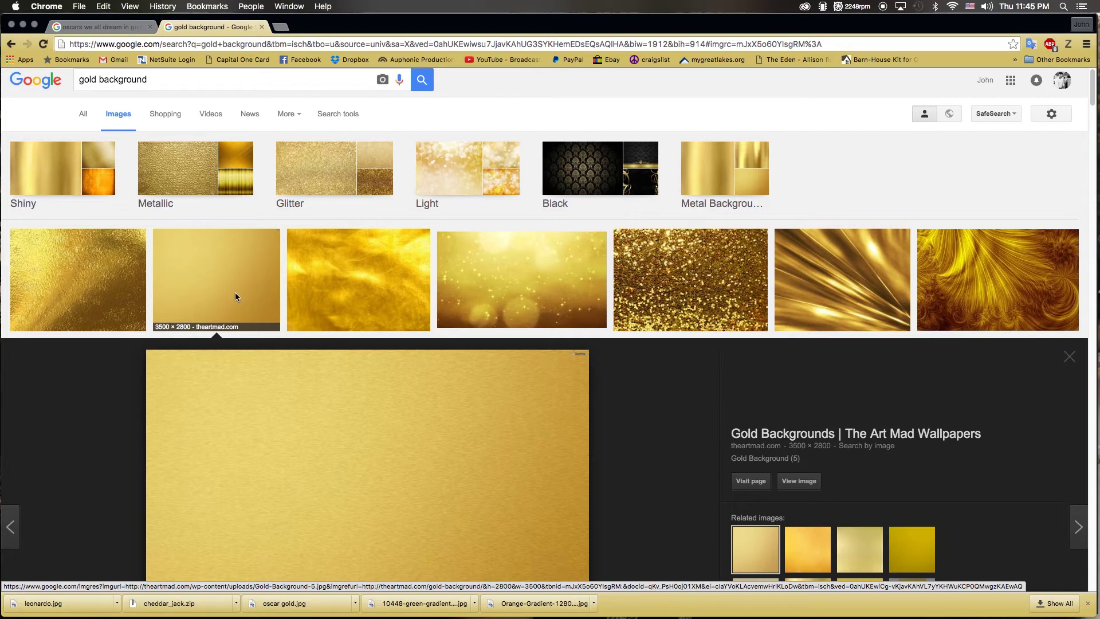
scroll(236, 295, "down", 5)
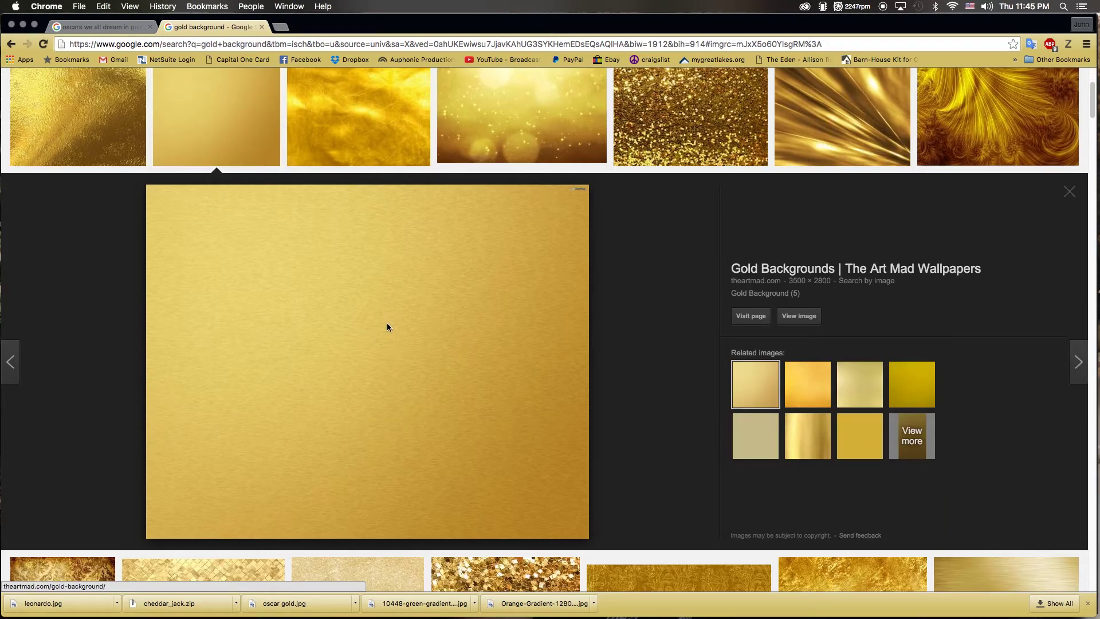
mouse_move(546, 617)
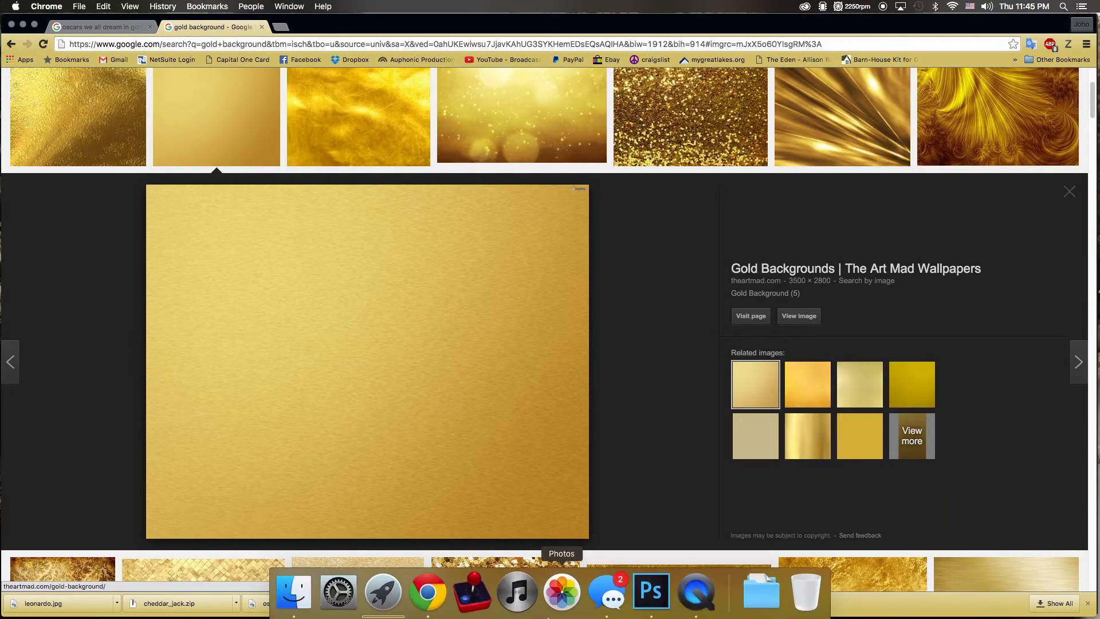
left_click(647, 596)
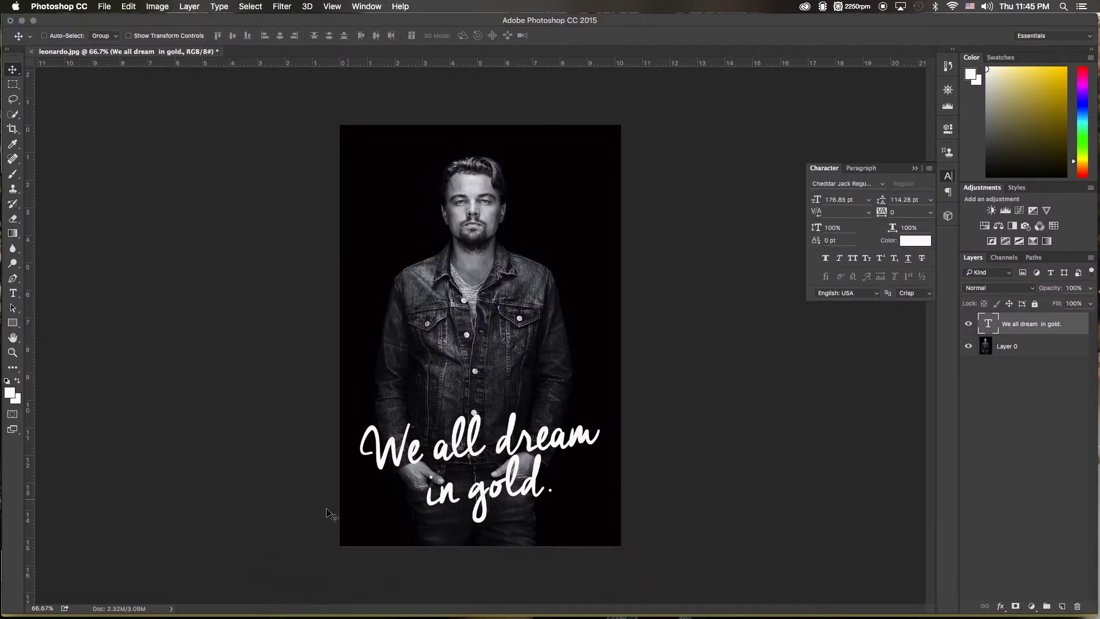
Place oscar gold.jpg from Pictures onto the poster and position it over the text
mouse_move(289, 616)
left_click(292, 593)
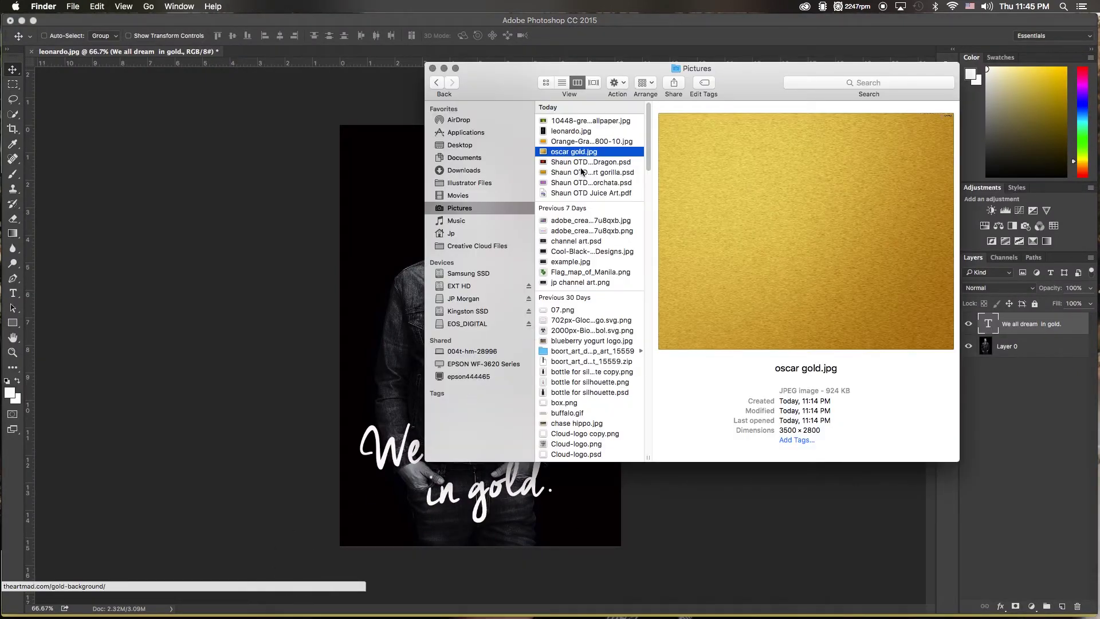
left_click_drag(575, 154, 392, 400)
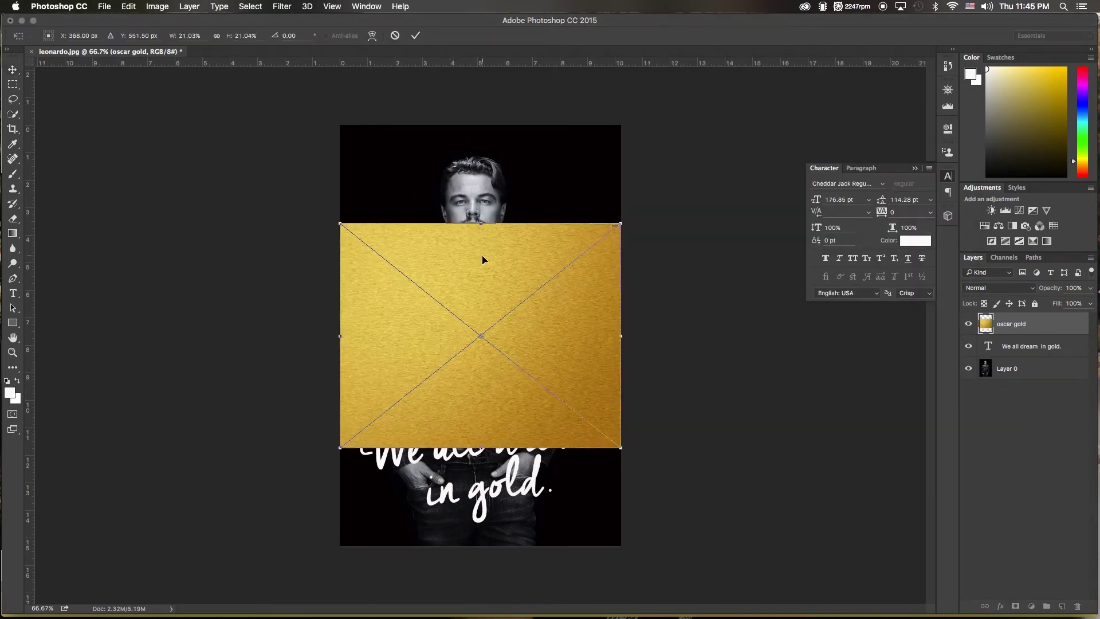
left_click_drag(486, 262, 484, 356)
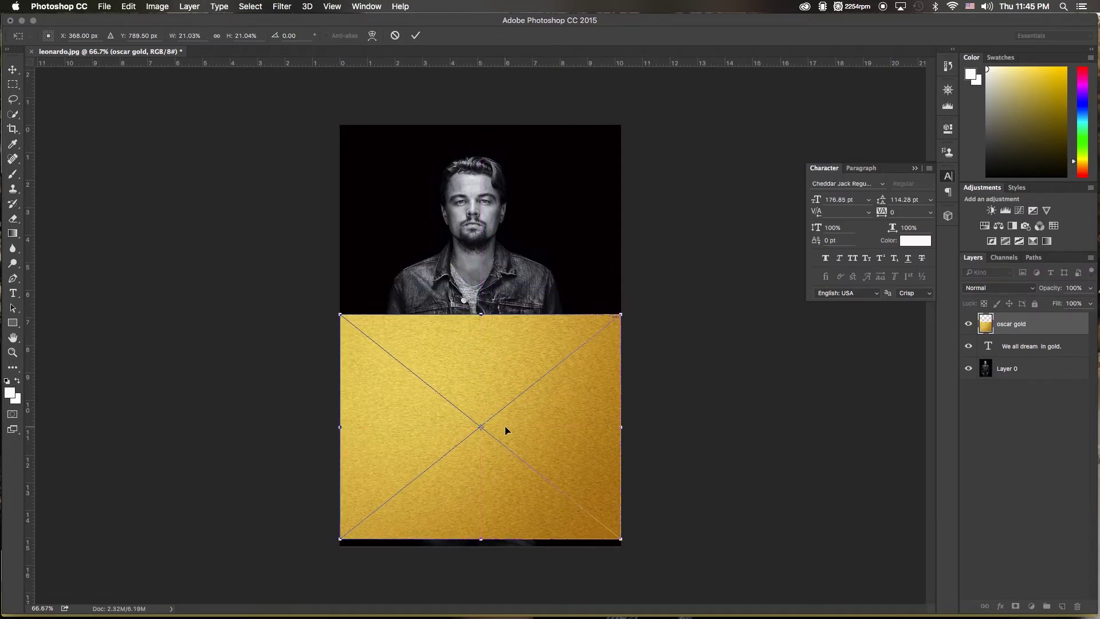
key("Return")
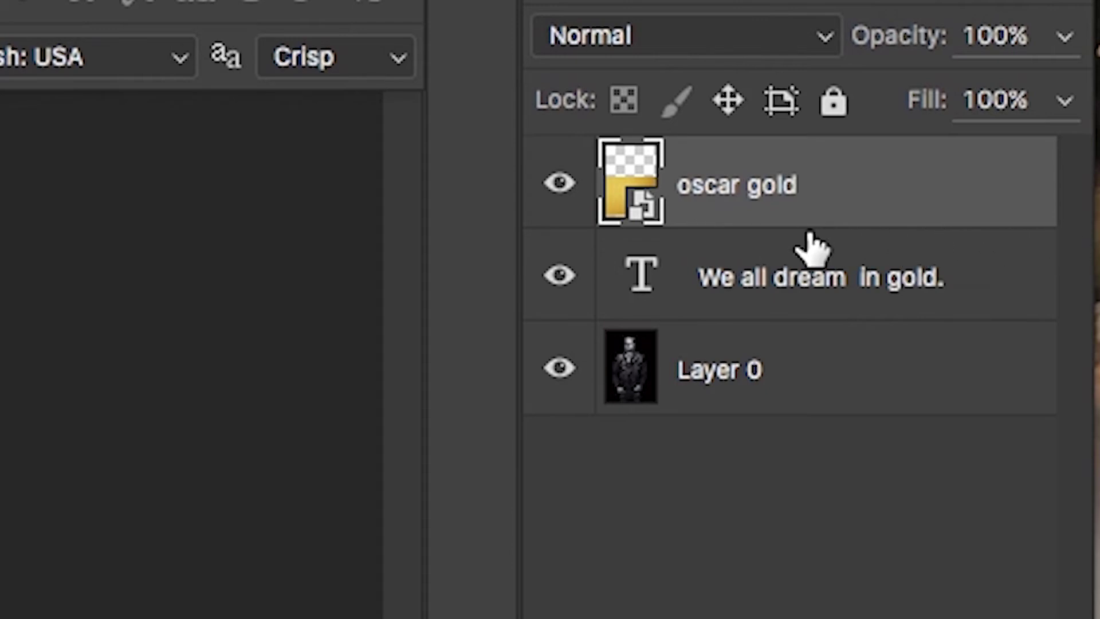
Clip the oscar gold layer to the text layer so the caption reads in gold
left_click(848, 220, "alt")
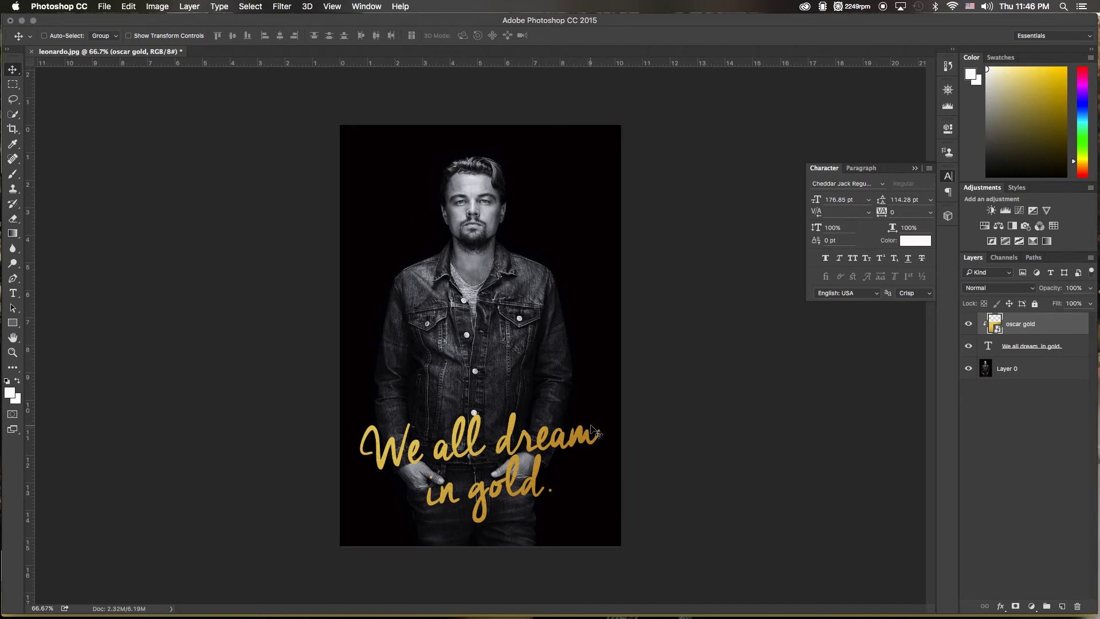
key("ctrl+t")
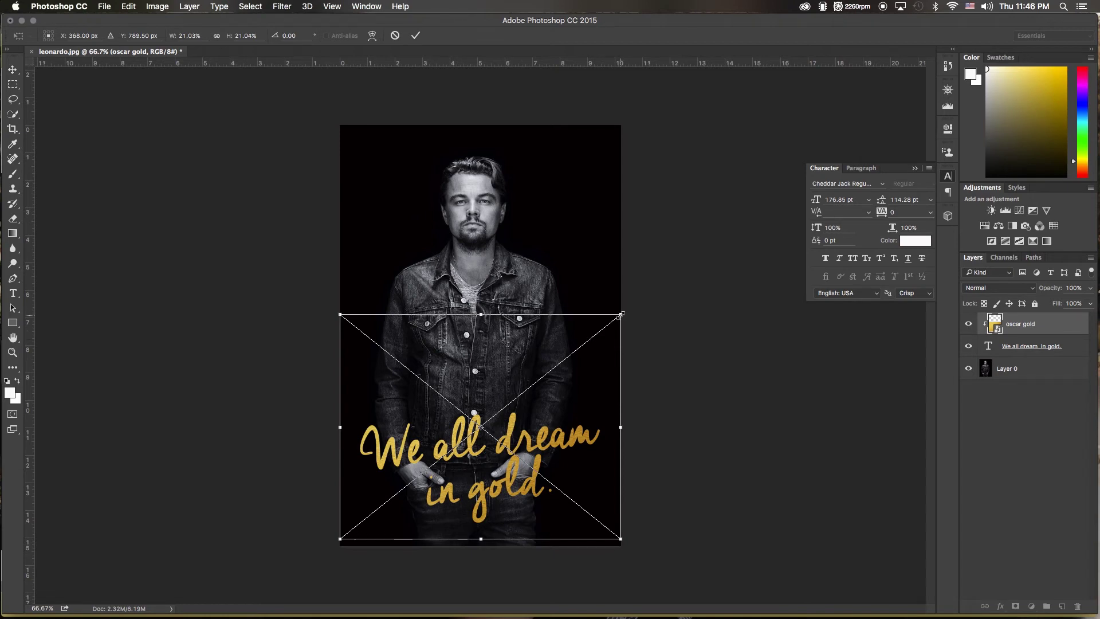
Enlarge the gold texture, rotate it 50° and reposition it to fill the whole phrase
left_click_drag(621, 314, 830, 97)
left_click_drag(719, 346, 533, 410)
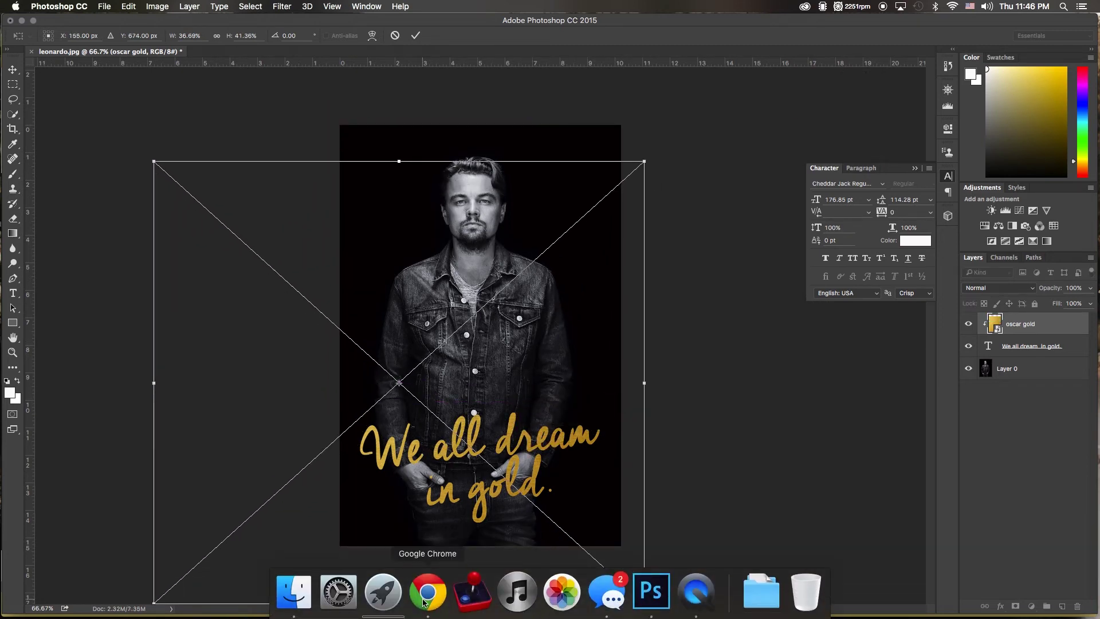
left_click(423, 603)
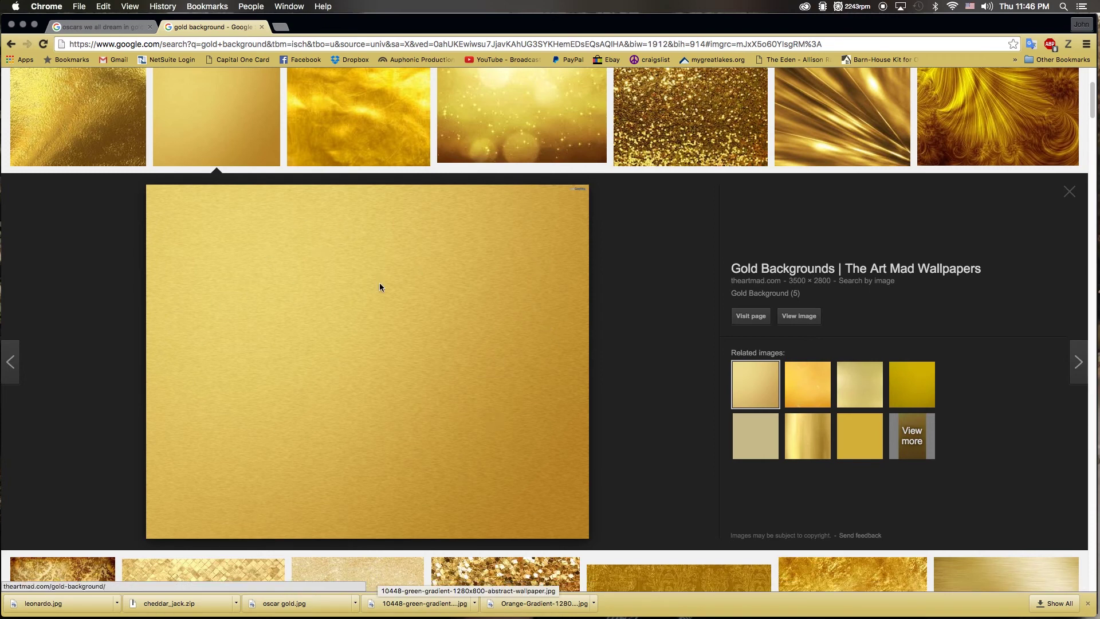
left_click(650, 596)
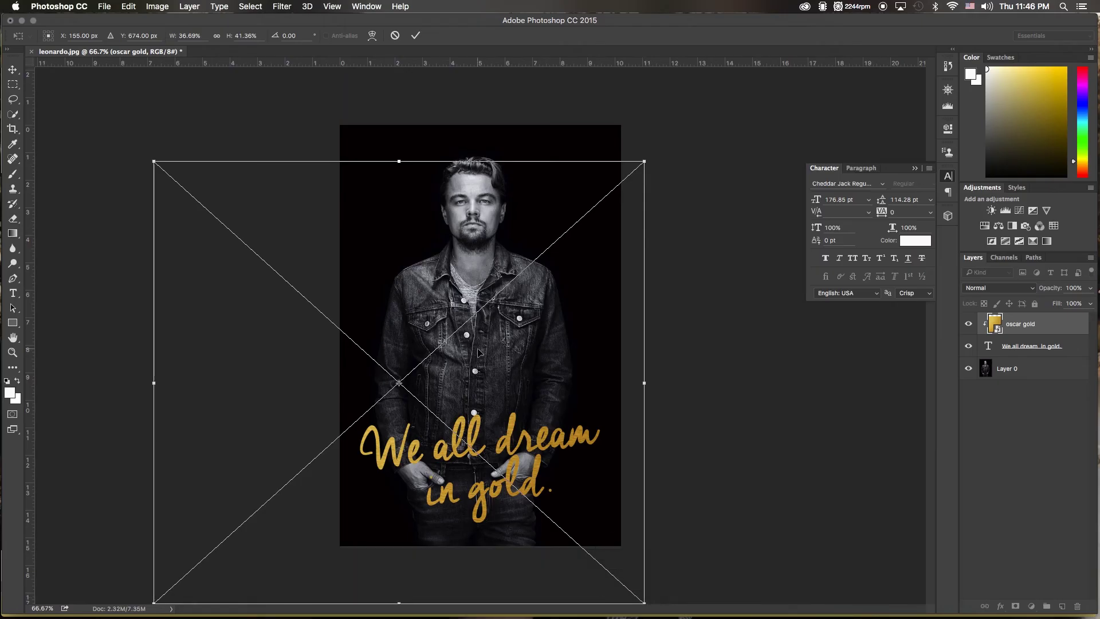
left_click_drag(295, 373, 315, 442)
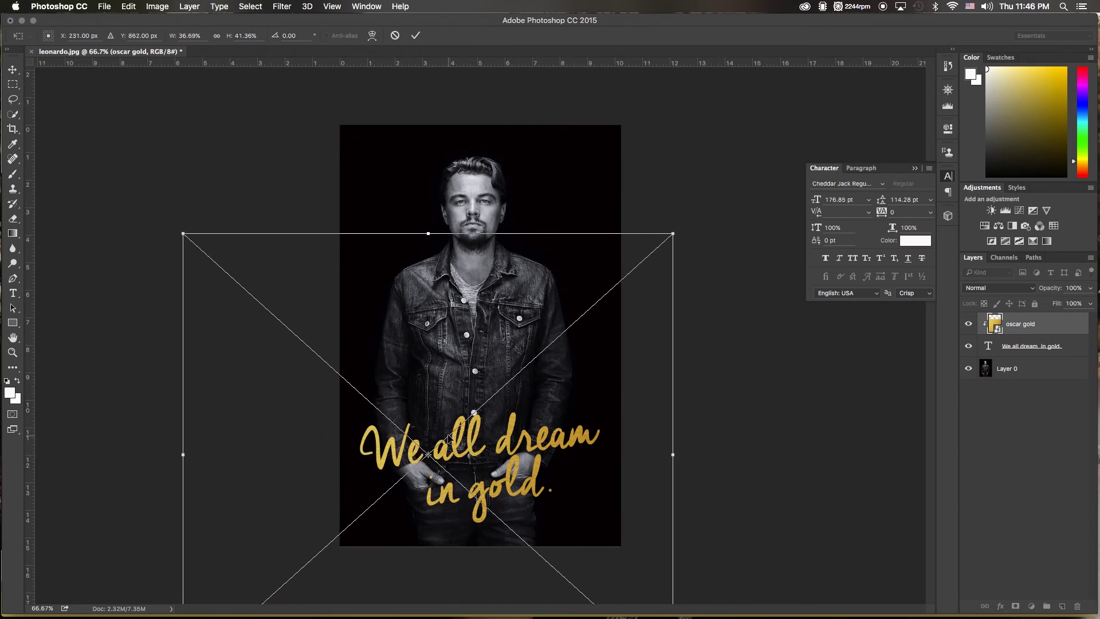
left_click_drag(681, 210, 798, 491)
left_click_drag(559, 413, 614, 337)
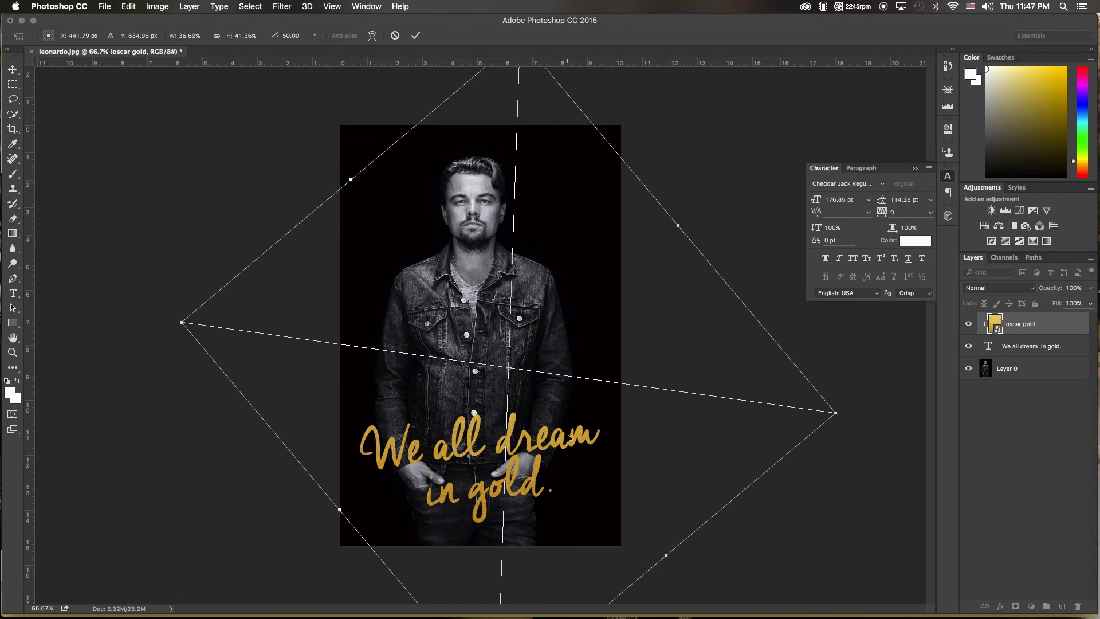
left_click_drag(593, 447, 549, 474)
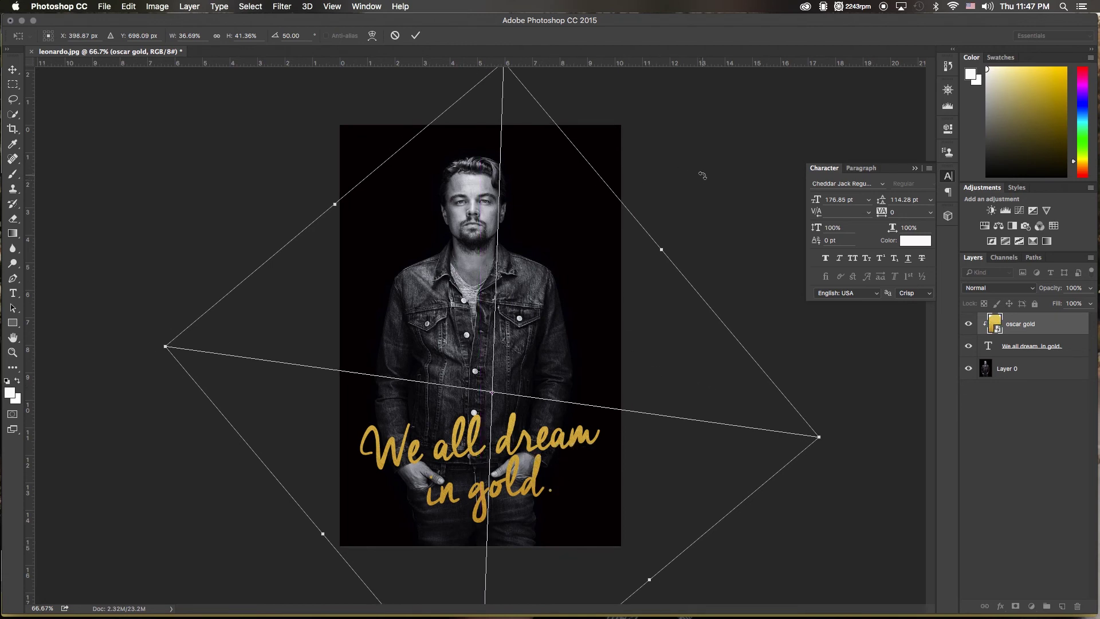
key("Return")
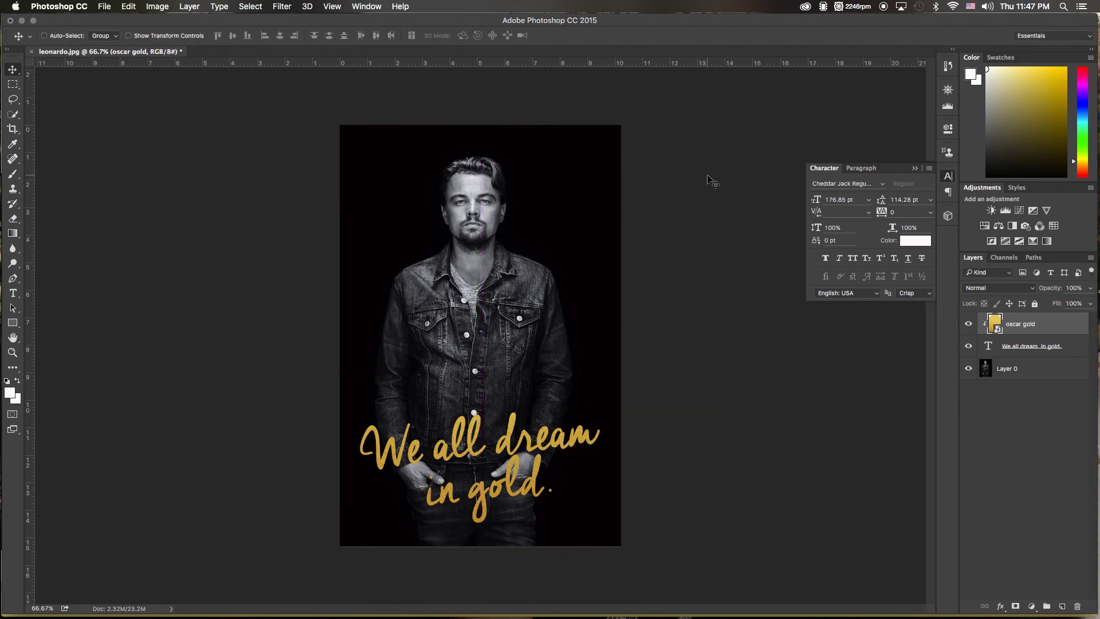